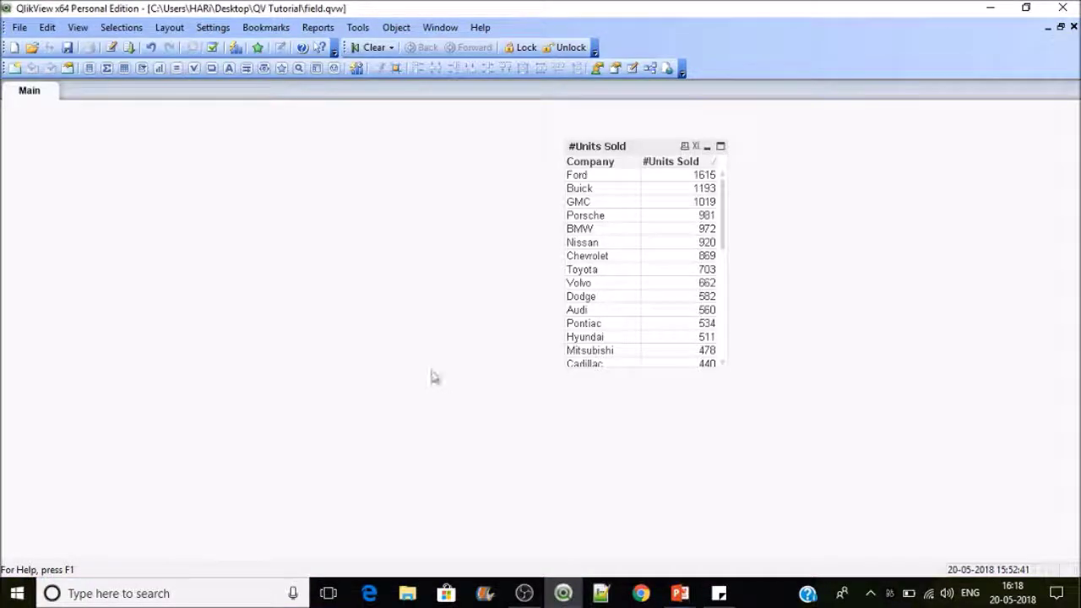
# - Inspect the data model and preview the rows of the Data table via the UnitsSold field
pyautogui.hotkey('ctrl', 't')
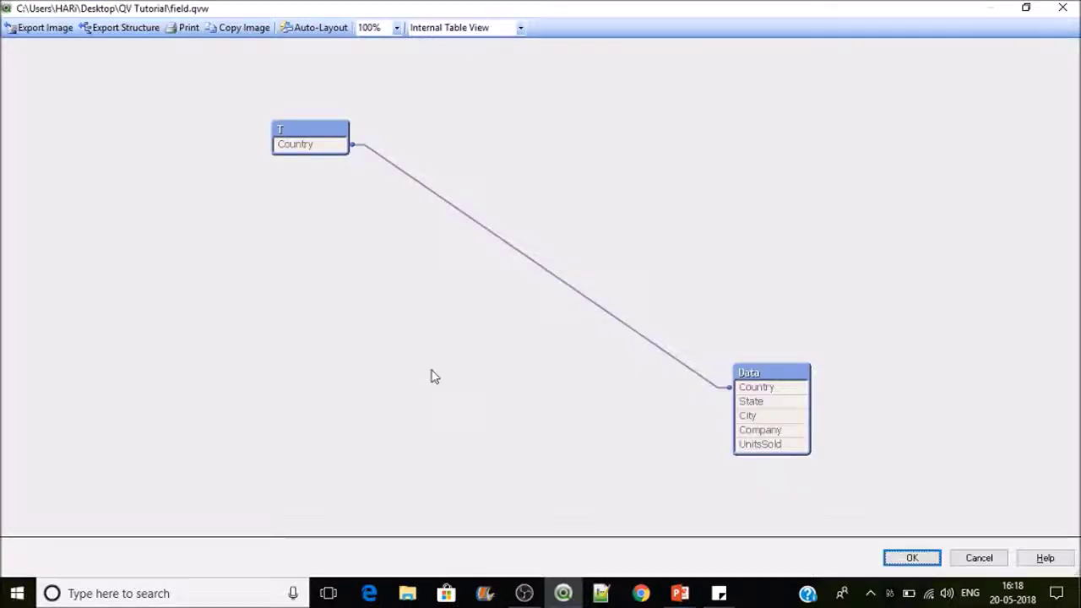
pyautogui.moveTo(781, 445)
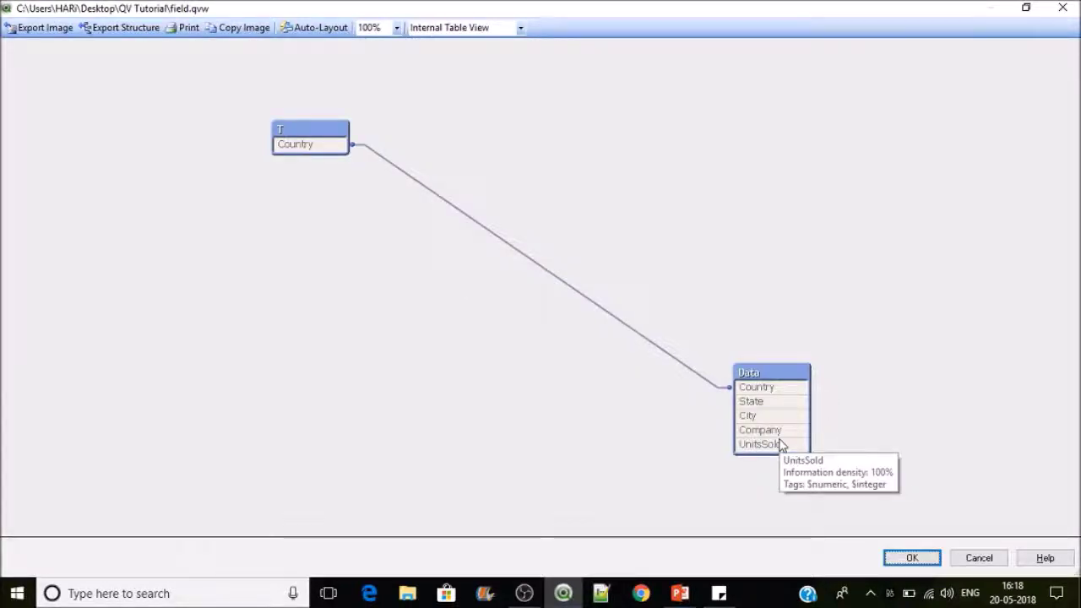
pyautogui.rightClick(781, 444)
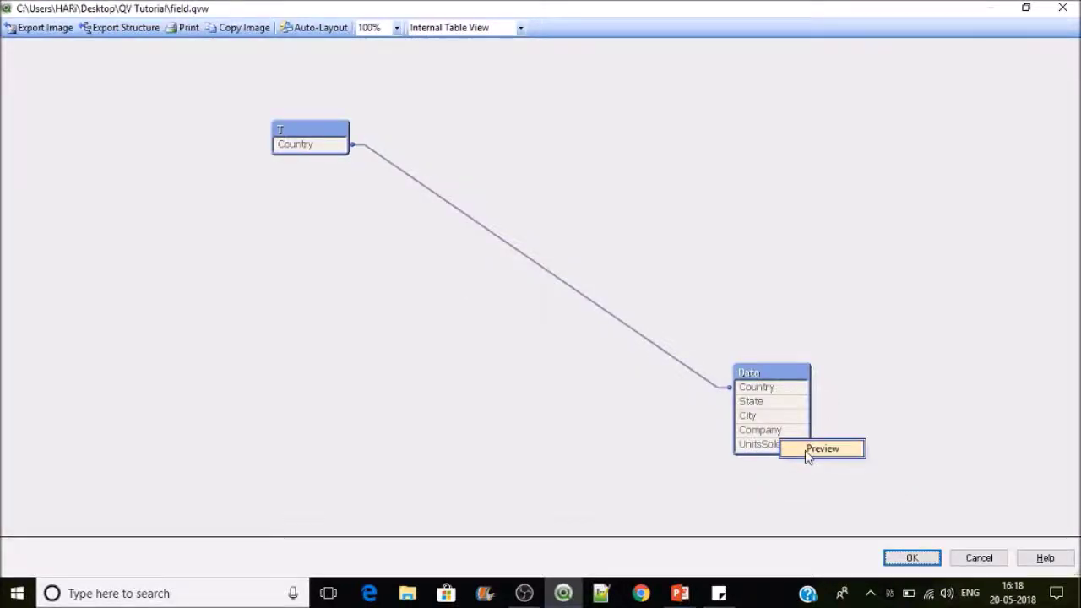
pyautogui.click(808, 451)
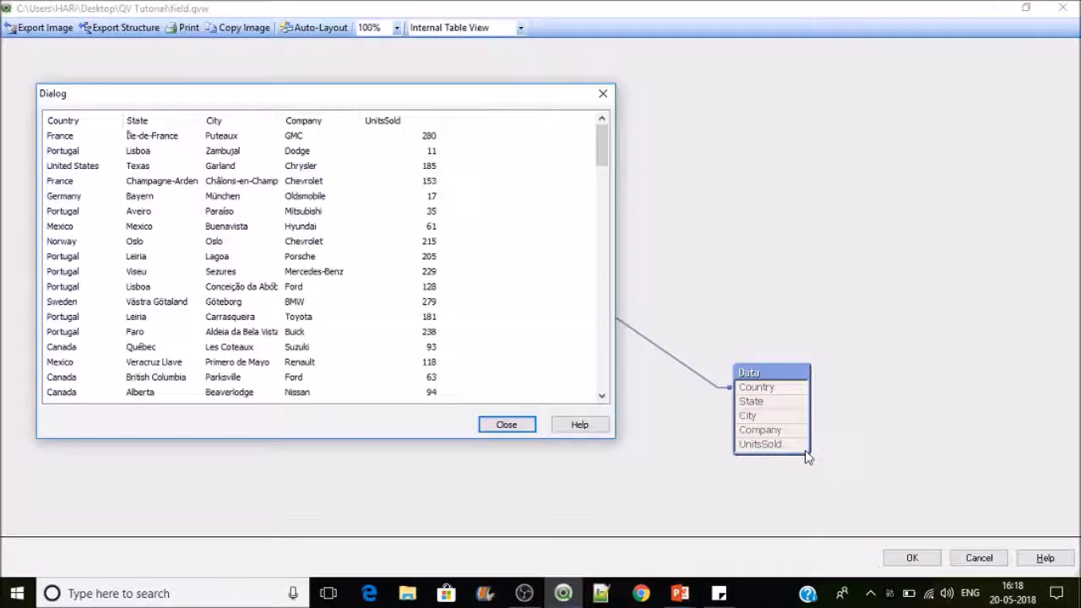
pyautogui.click(507, 424)
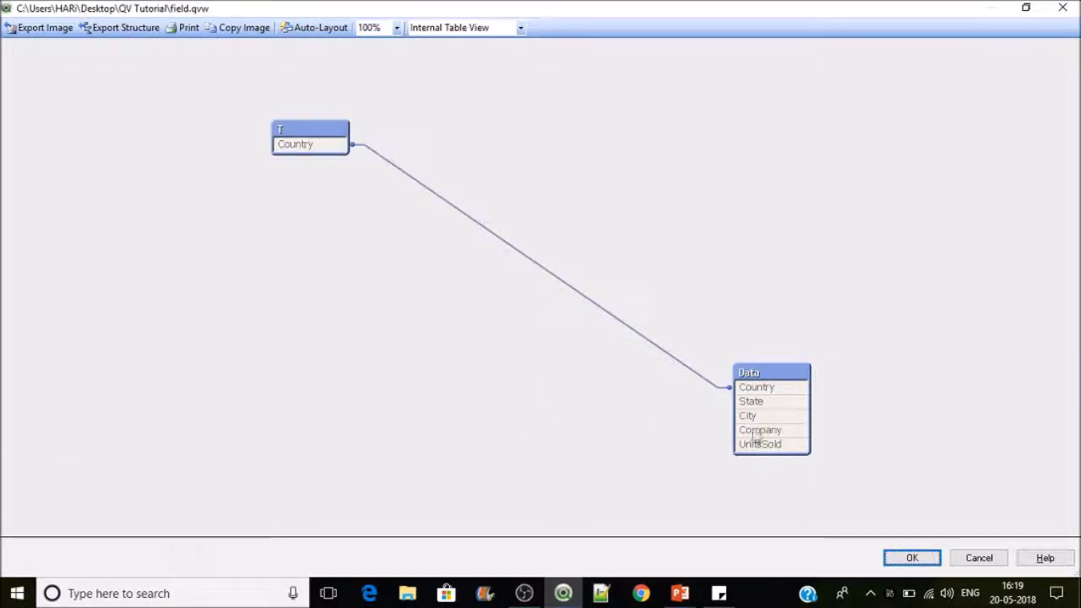
pyautogui.click(911, 558)
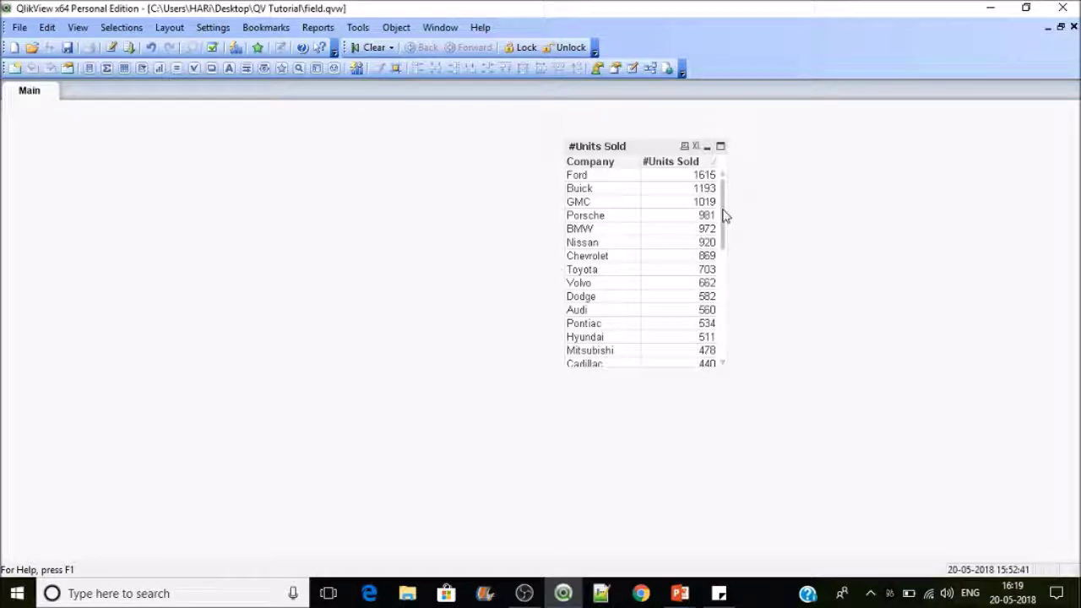
# - Restrict the #Units Sold table to the largest 1 company without Others, then clear selections
pyautogui.rightClick(648, 151)
pyautogui.click(657, 155)
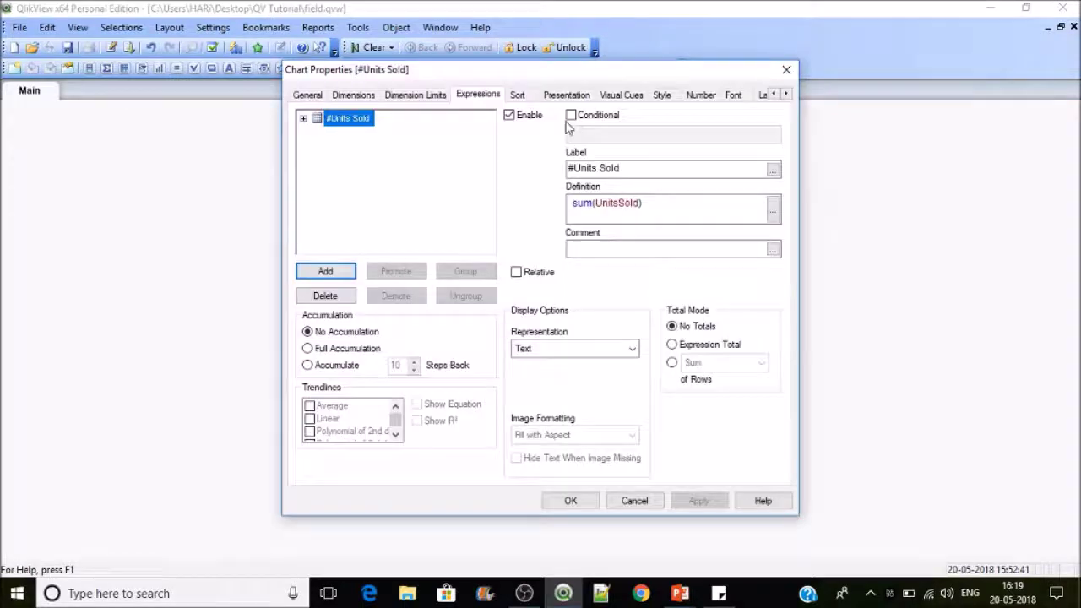
pyautogui.click(432, 95)
pyautogui.moveTo(510, 74); pyautogui.dragTo(281, 117)
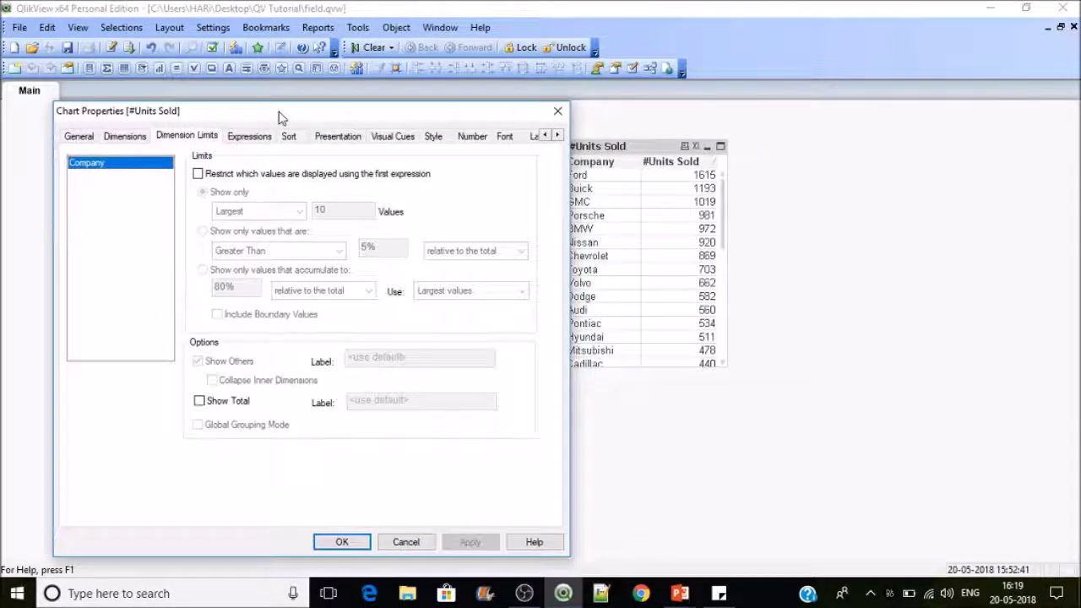
pyautogui.click(198, 174)
pyautogui.click(197, 361)
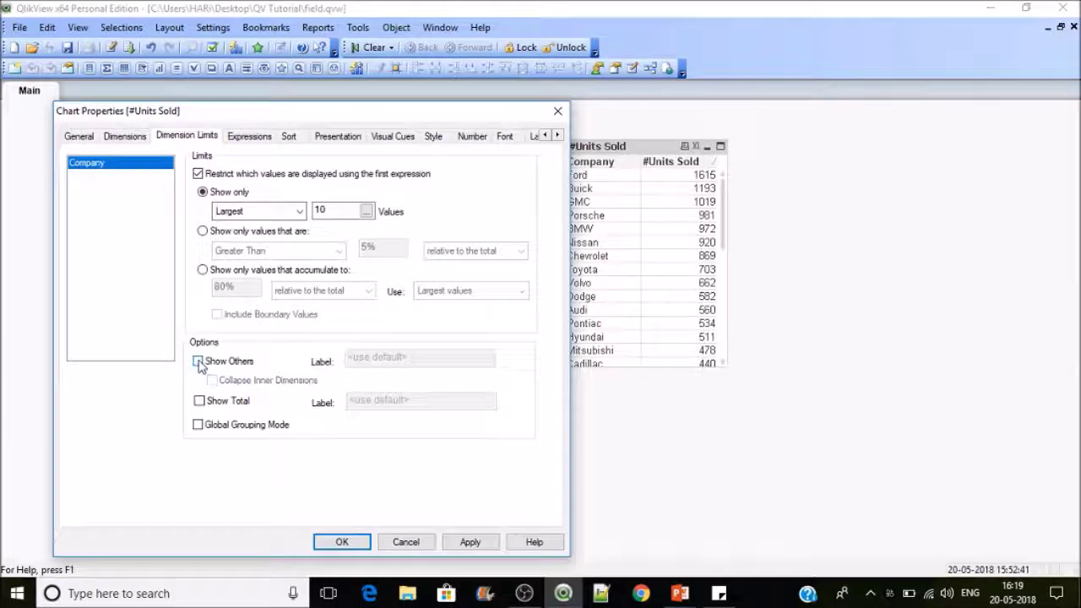
pyautogui.doubleClick(329, 210)
pyautogui.write('1')
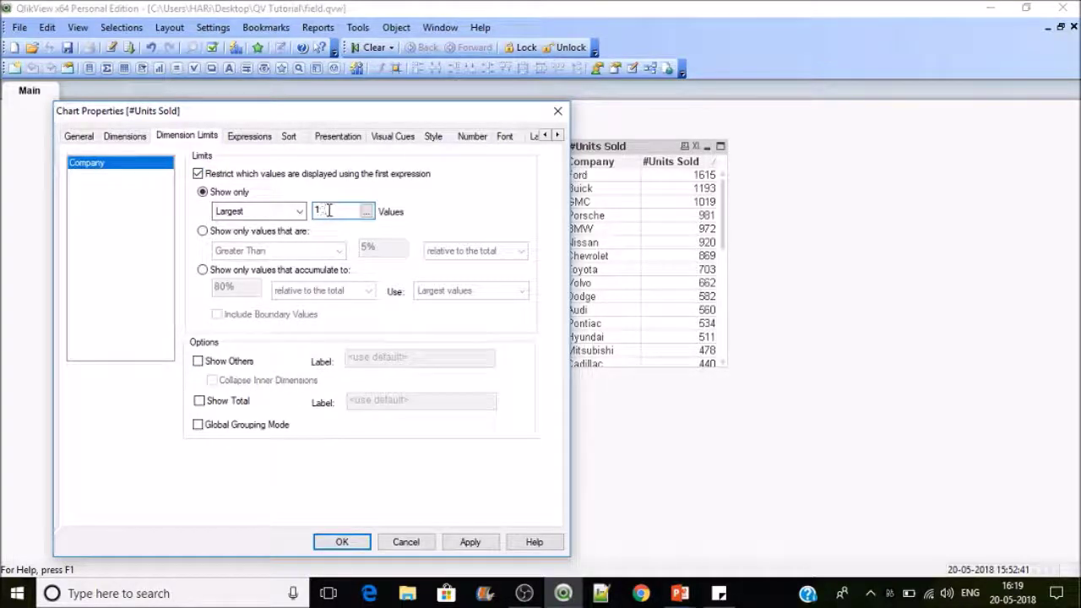
pyautogui.click(475, 542)
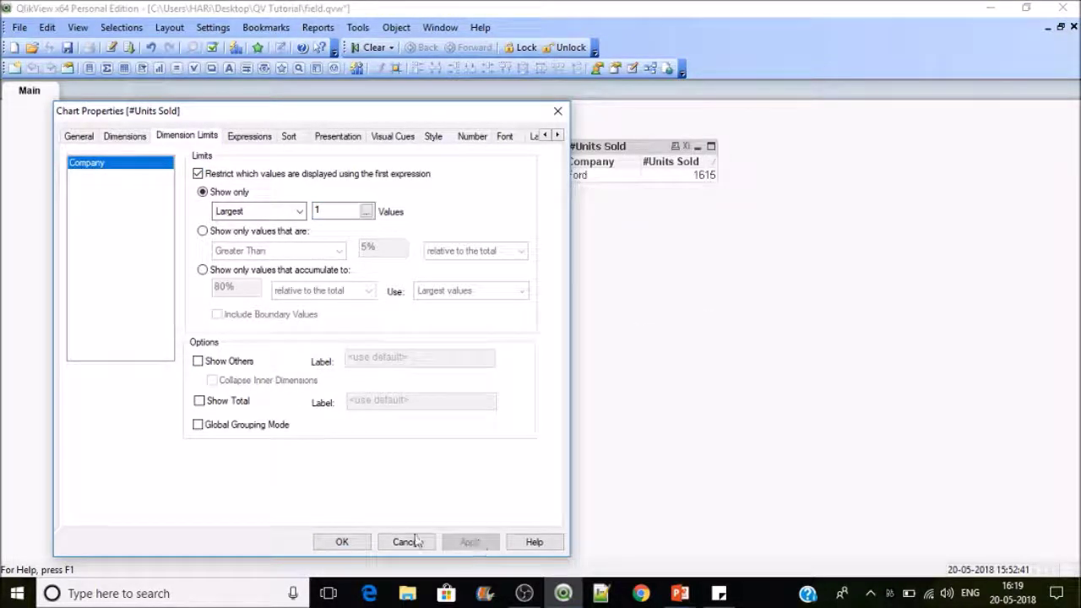
pyautogui.click(348, 543)
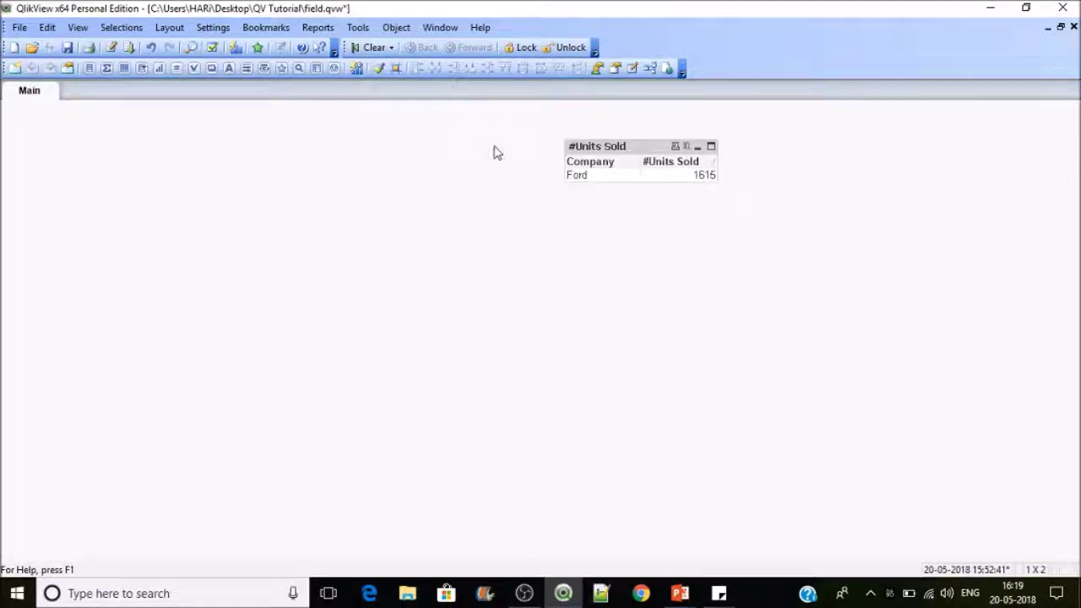
pyautogui.click(378, 47)
# - Save, uncheck Restrict in the #Units Sold table's Dimension Limits, and save again
pyautogui.hotkey('ctrl', 's')
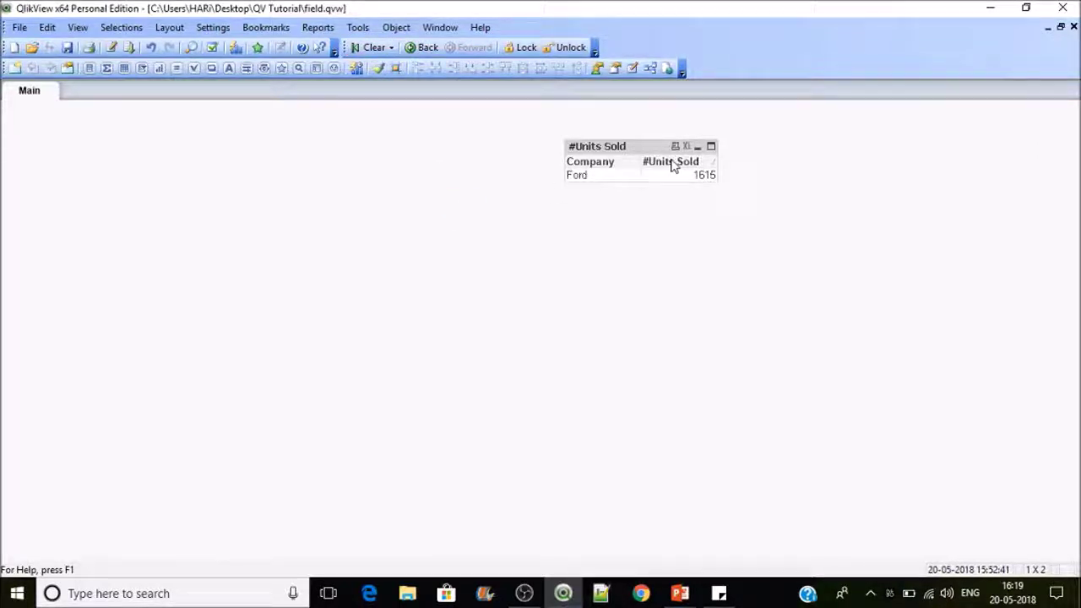
pyautogui.rightClick(673, 165)
pyautogui.click(718, 167)
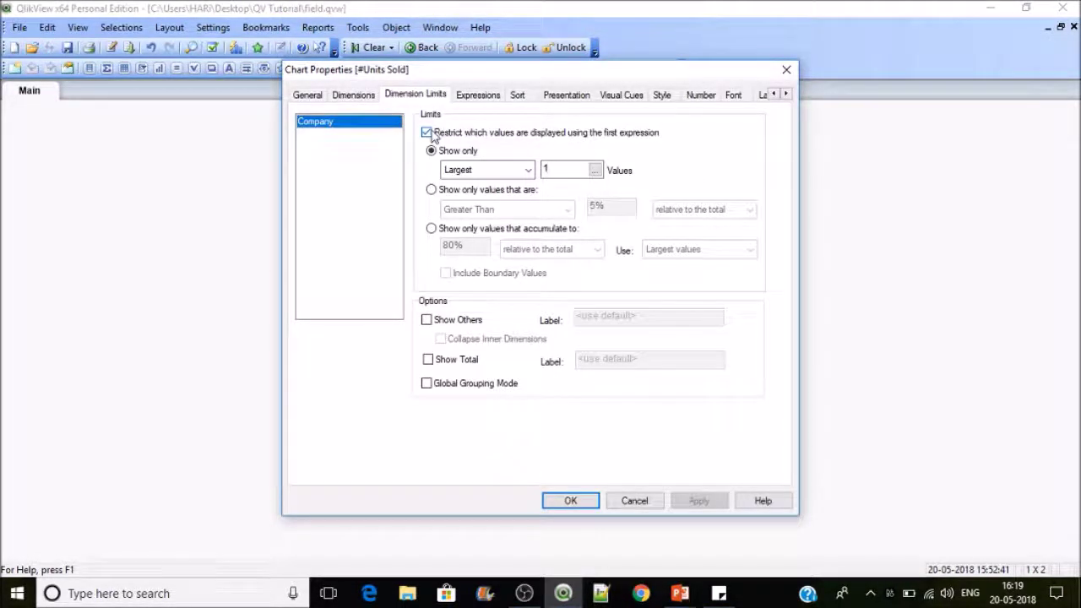
pyautogui.click(426, 133)
pyautogui.click(570, 500)
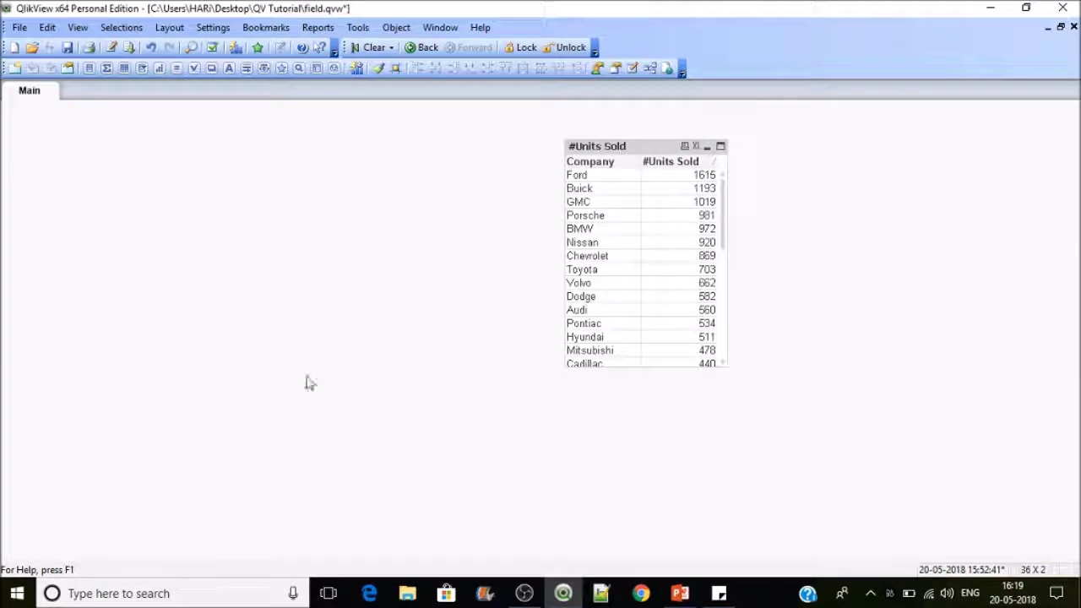
pyautogui.hotkey('ctrl', 's')
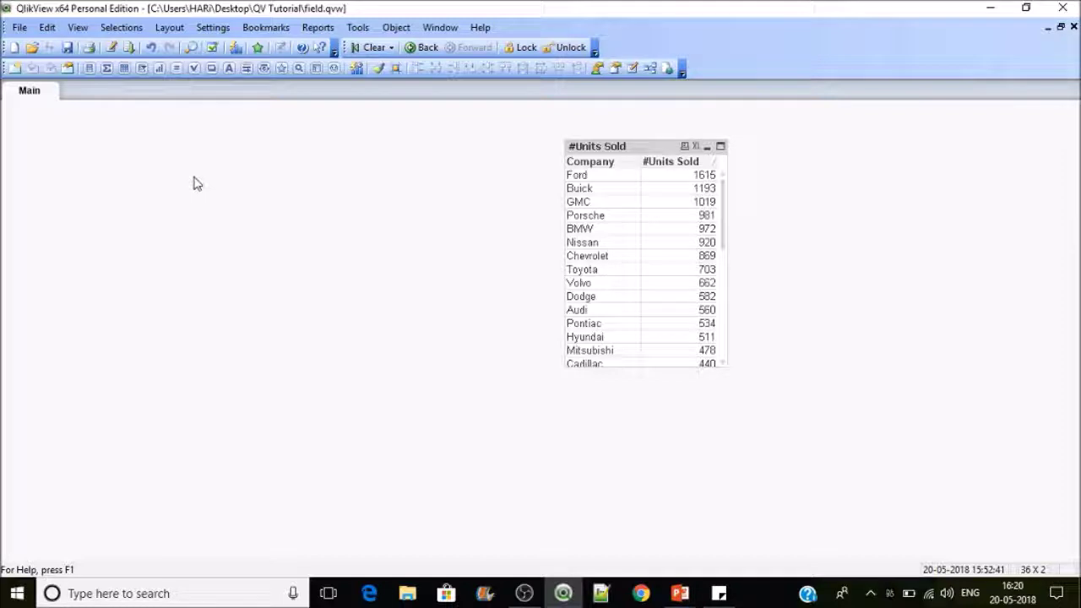
# - Start a new text object whose Text begins =FirstSortedValue(Company,
pyautogui.click(228, 68)
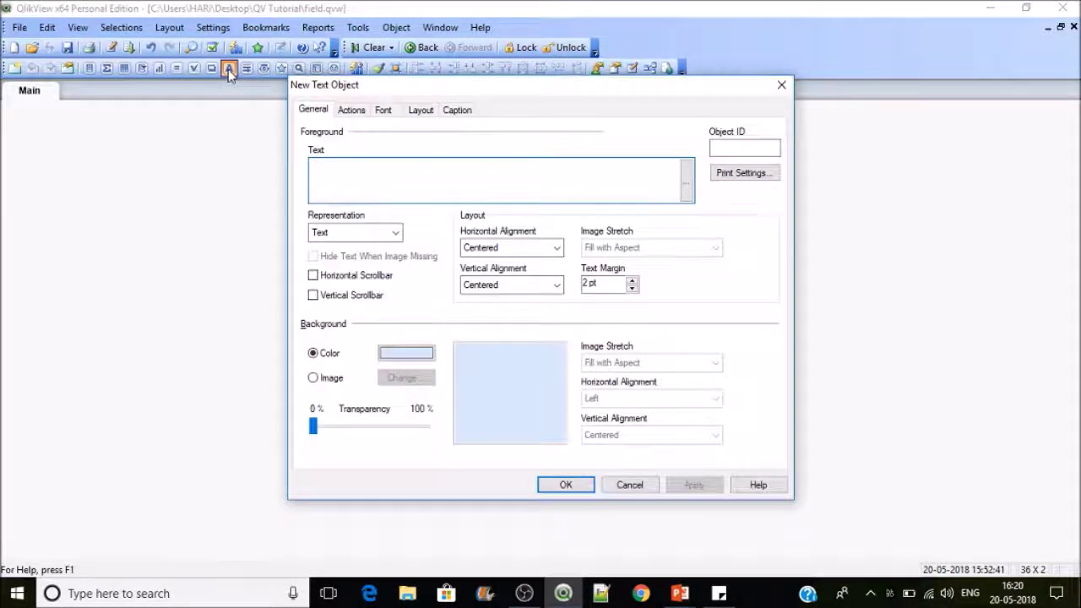
pyautogui.write('=fi')
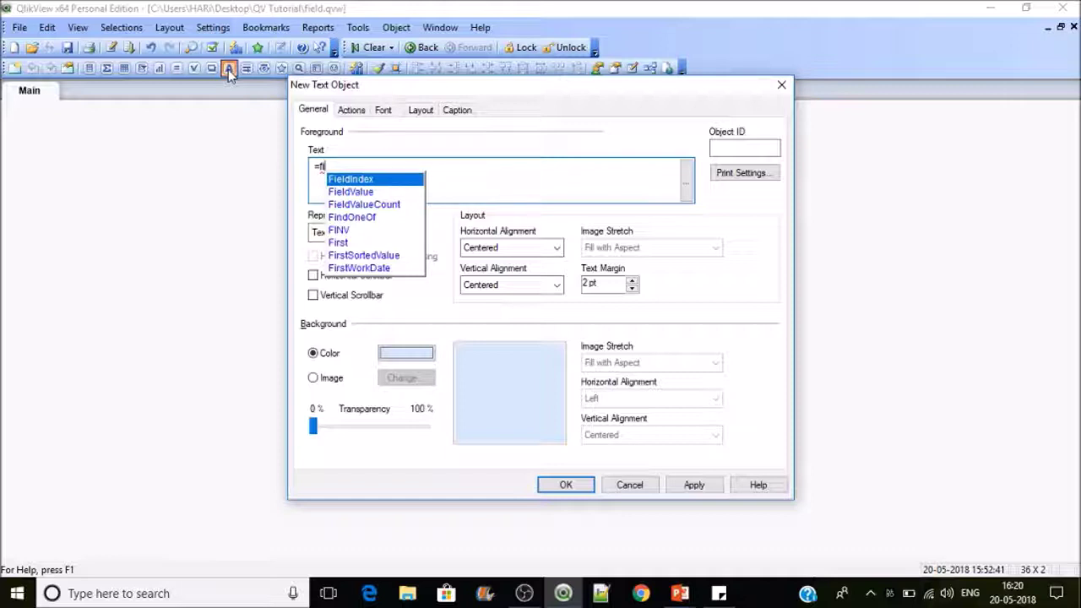
pyautogui.write('rst')
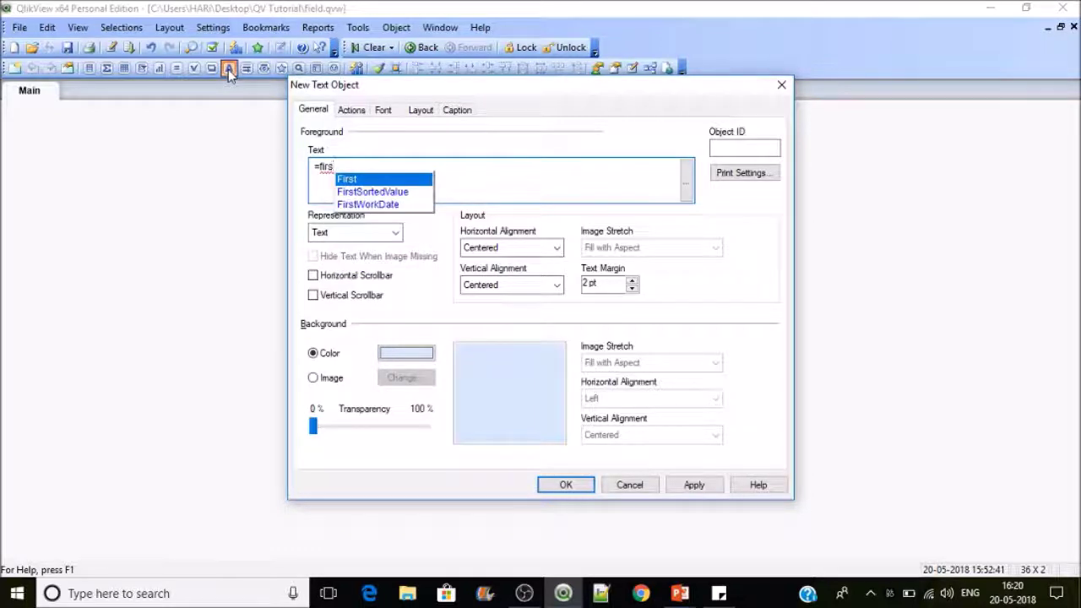
pyautogui.press('Down')
pyautogui.press('Return')
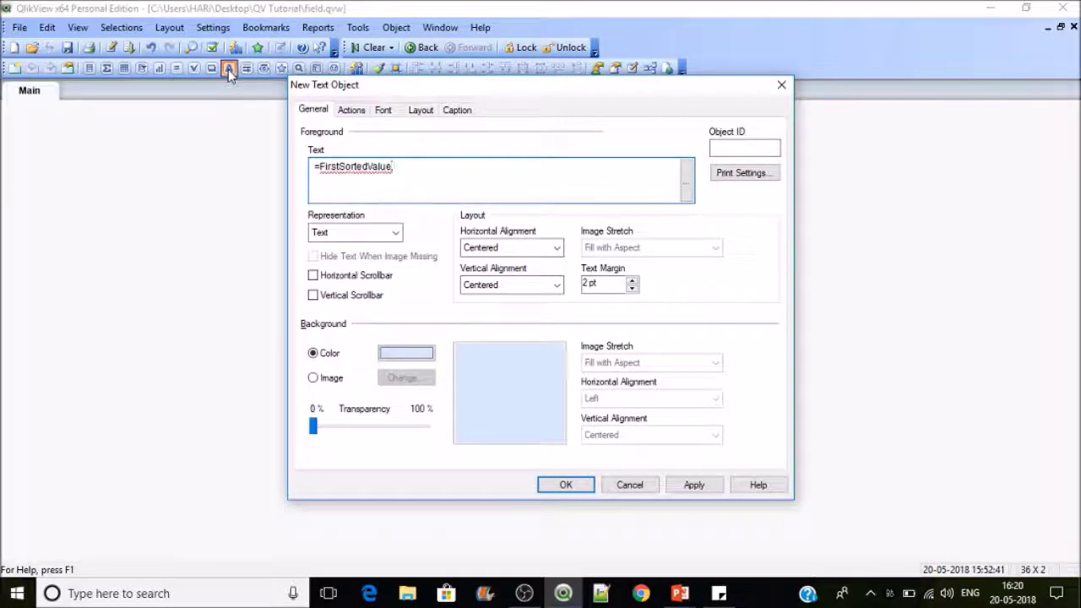
pyautogui.write('(')
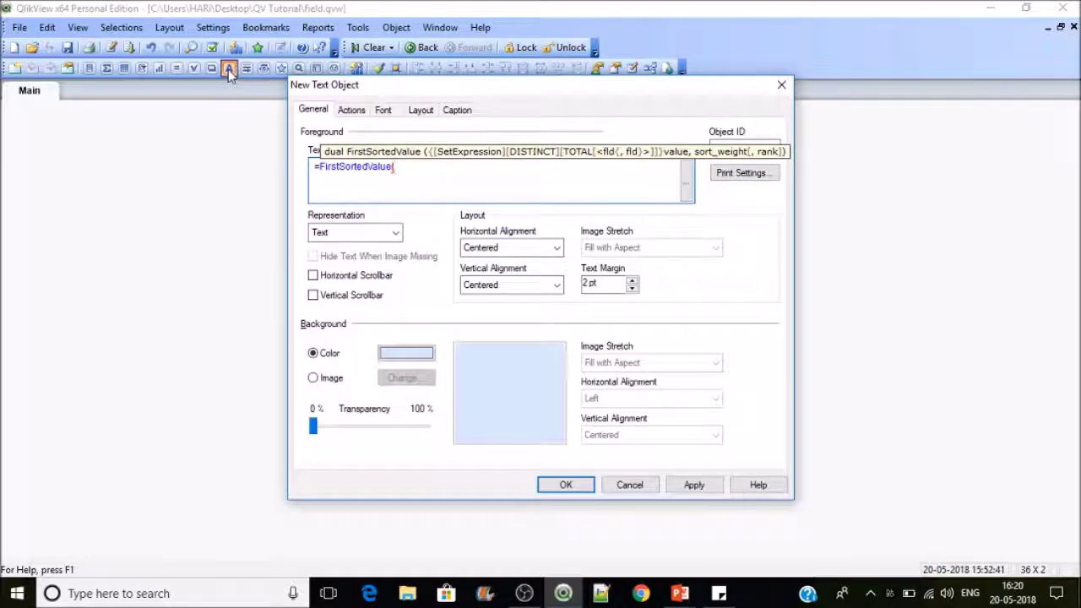
pyautogui.write('com')
pyautogui.press('Down')
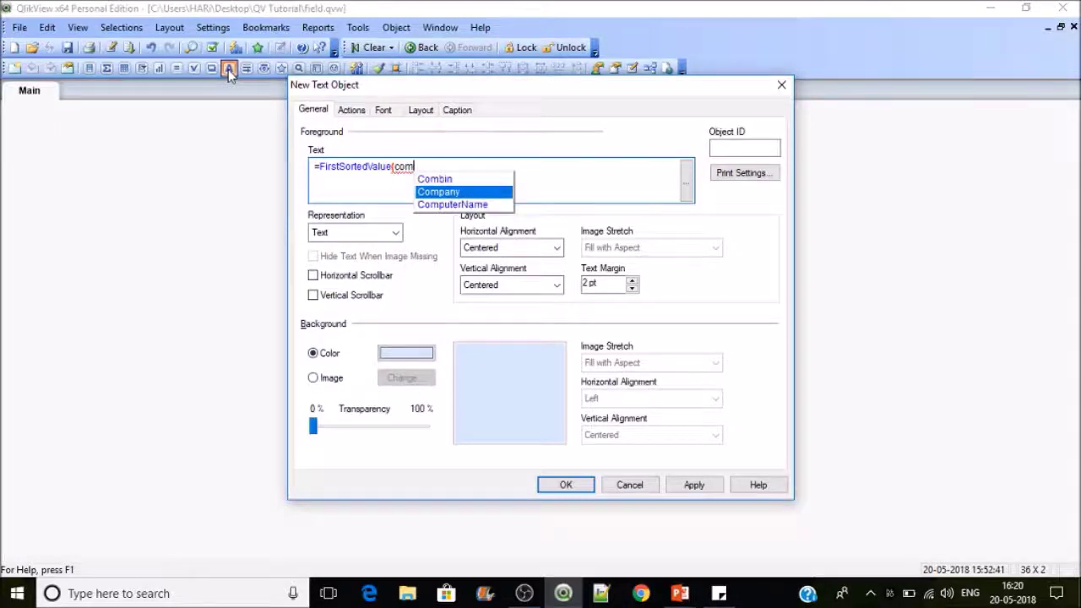
pyautogui.press('Return')
pyautogui.write(',')
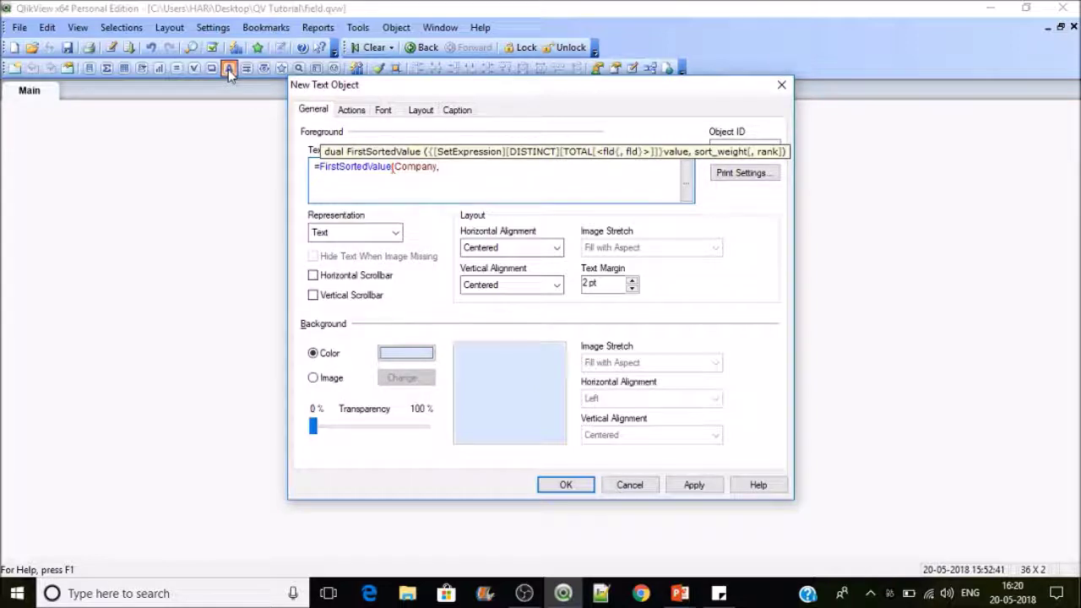
# - Finish the expression with Aggr(sum(UnitsSold),Company)) and apply it, displaying Isuzu
pyautogui.write('Aggr')
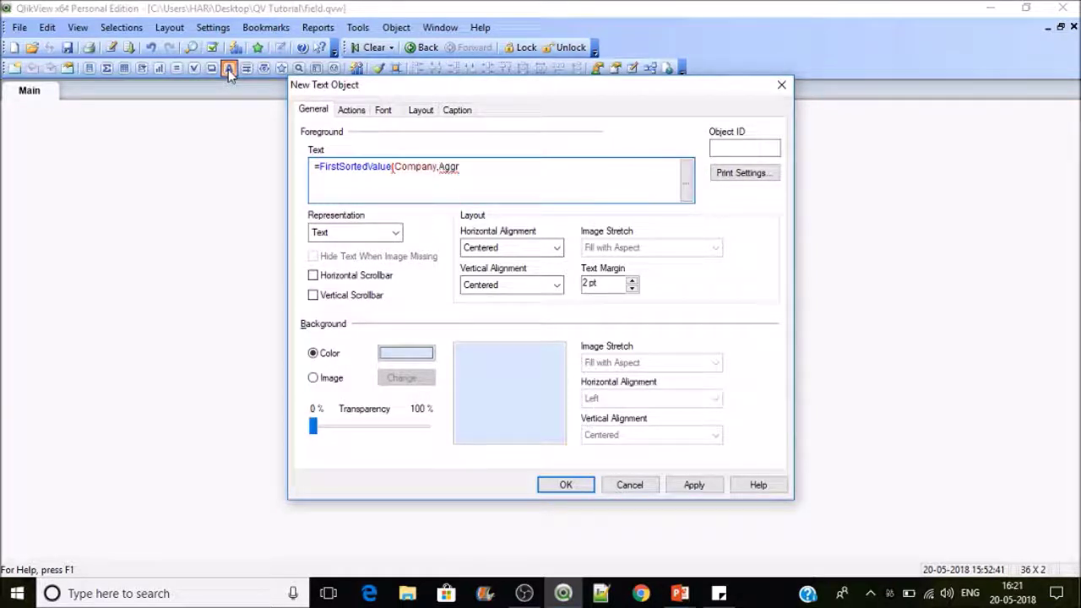
pyautogui.write('(sum')
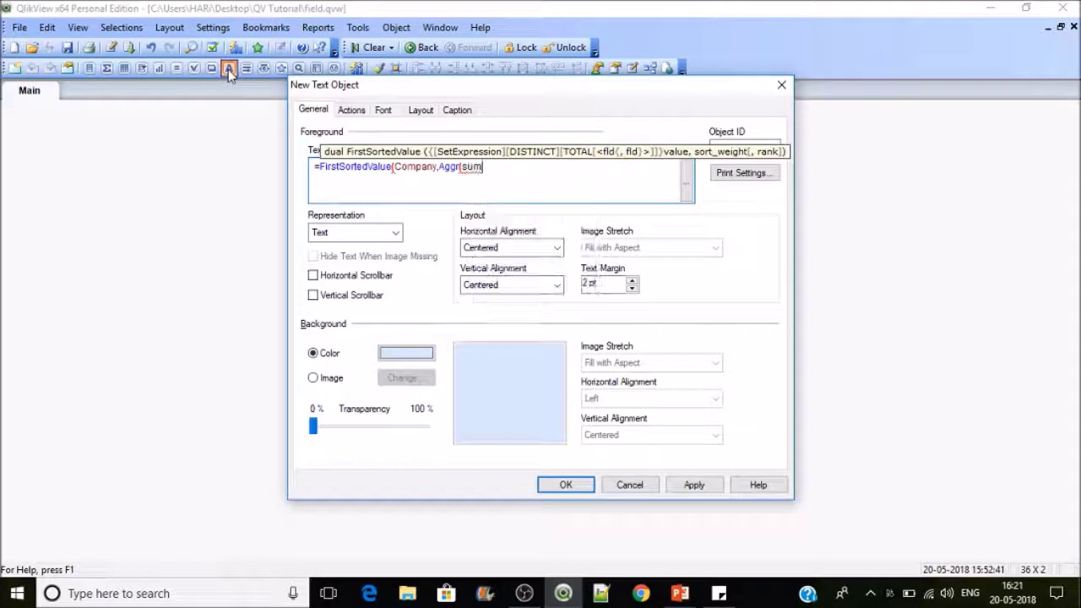
pyautogui.write('(un')
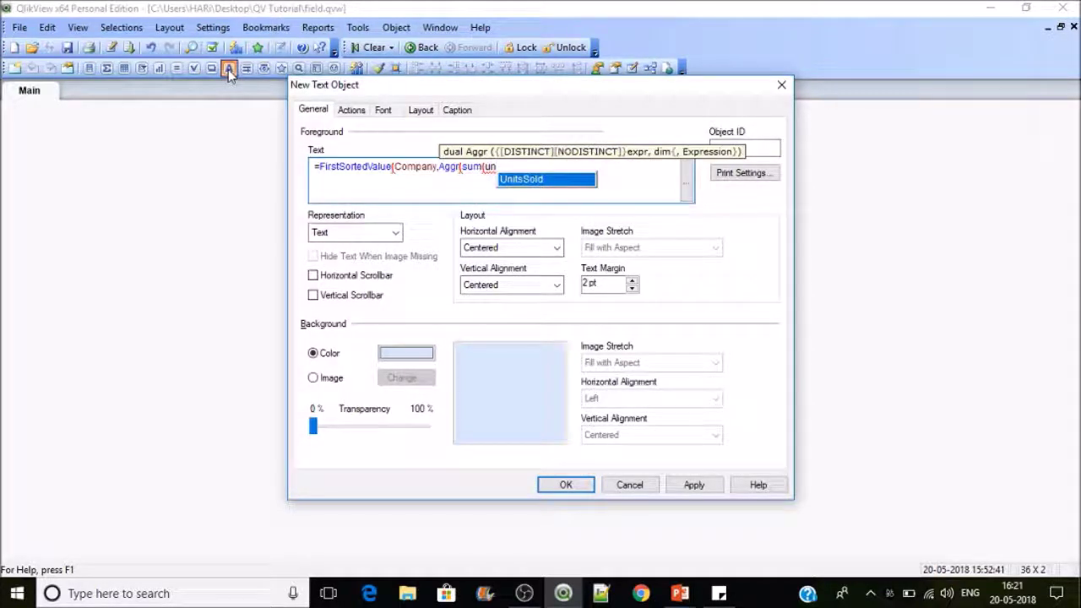
pyautogui.press('Return')
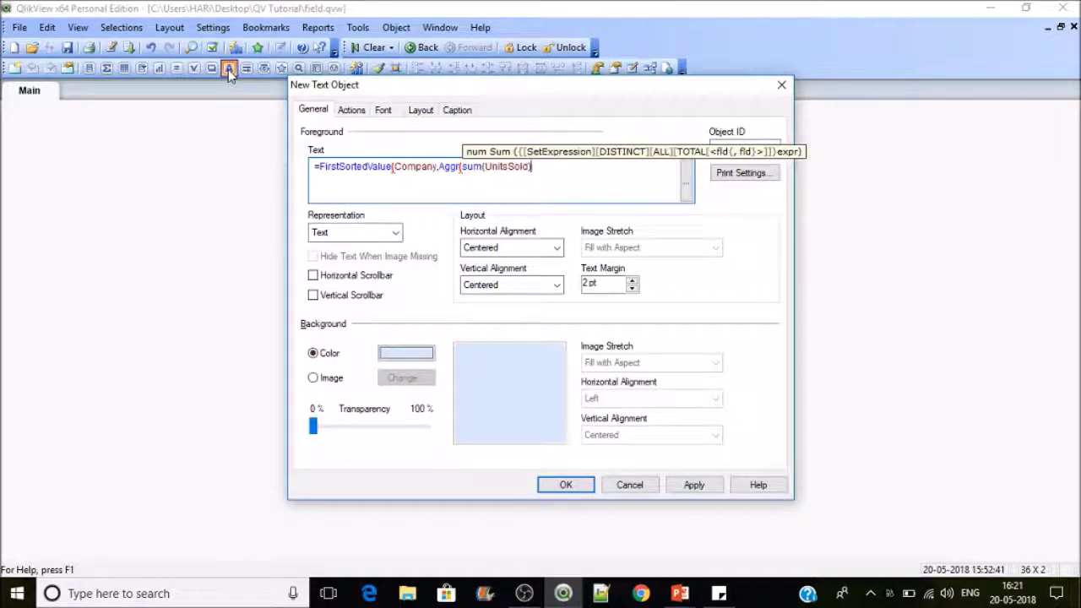
pyautogui.write(',com')
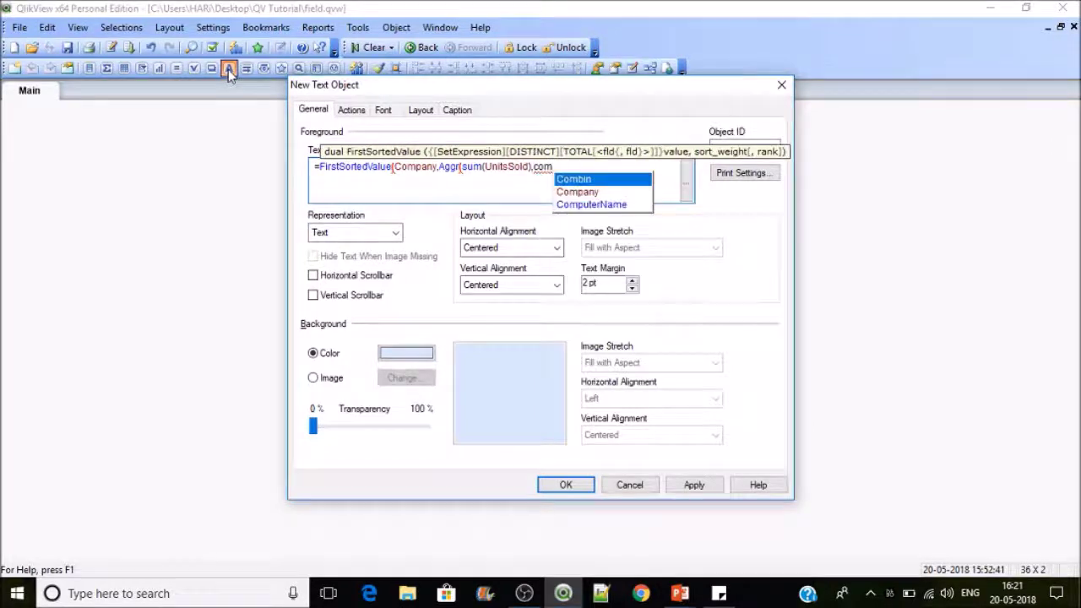
pyautogui.press('Down')
pyautogui.press('Return')
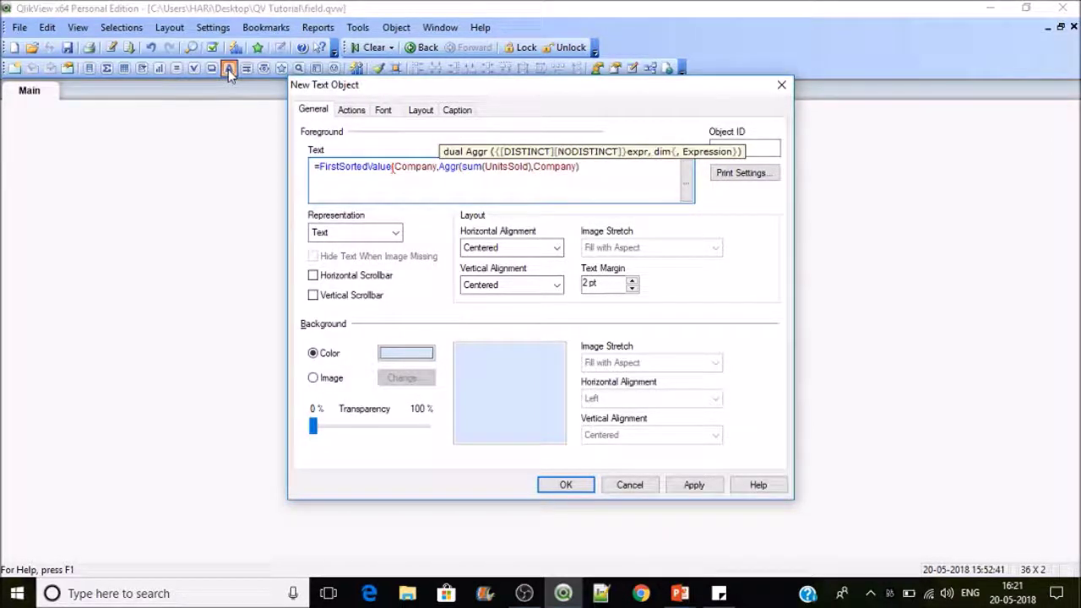
pyautogui.write(')')
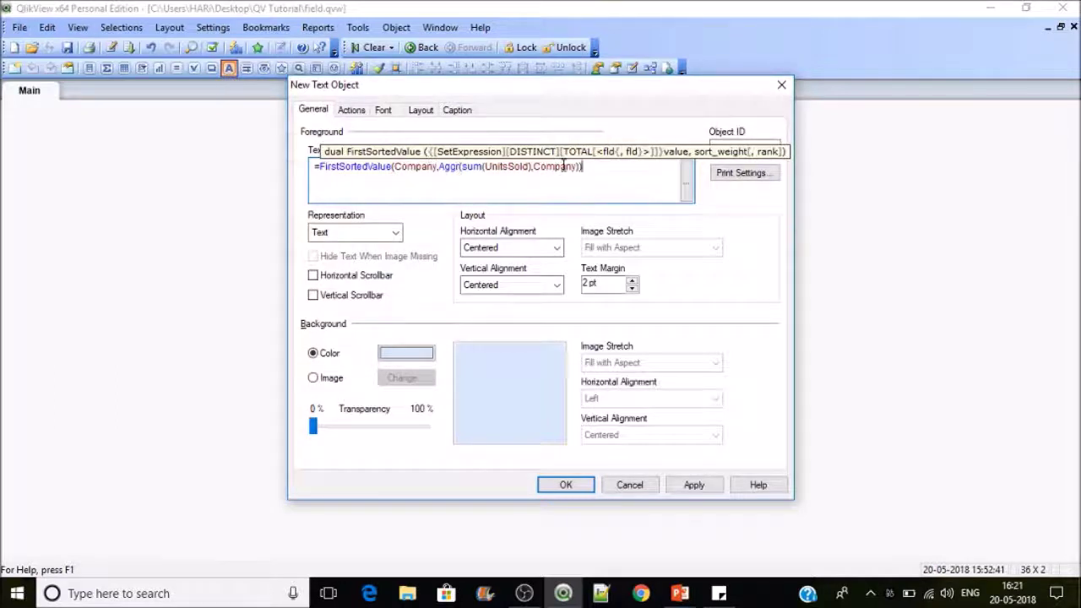
pyautogui.click(409, 168)
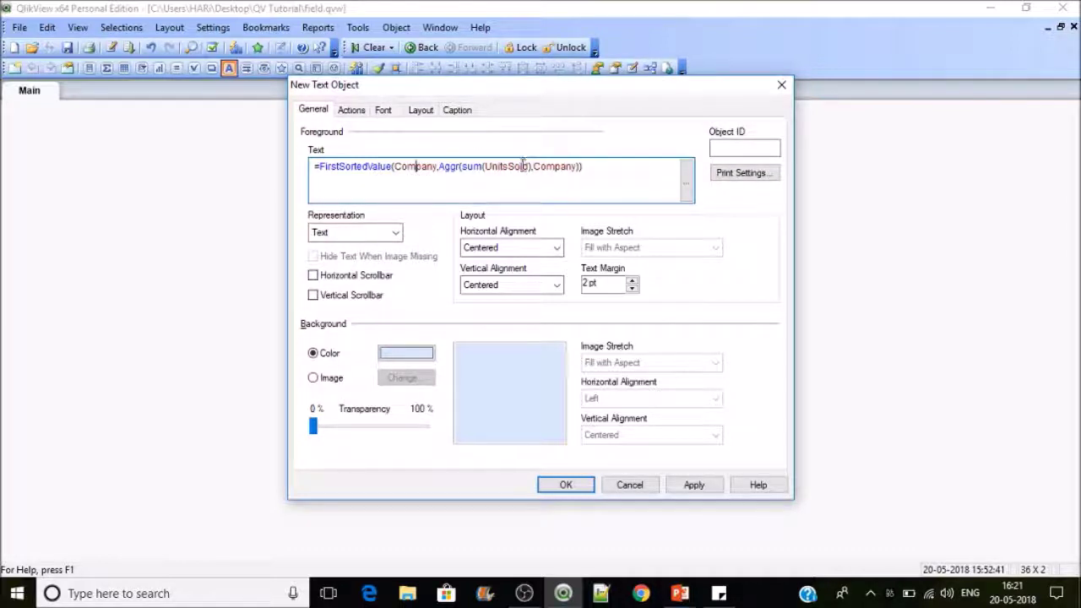
pyautogui.click(697, 484)
pyautogui.click(565, 484)
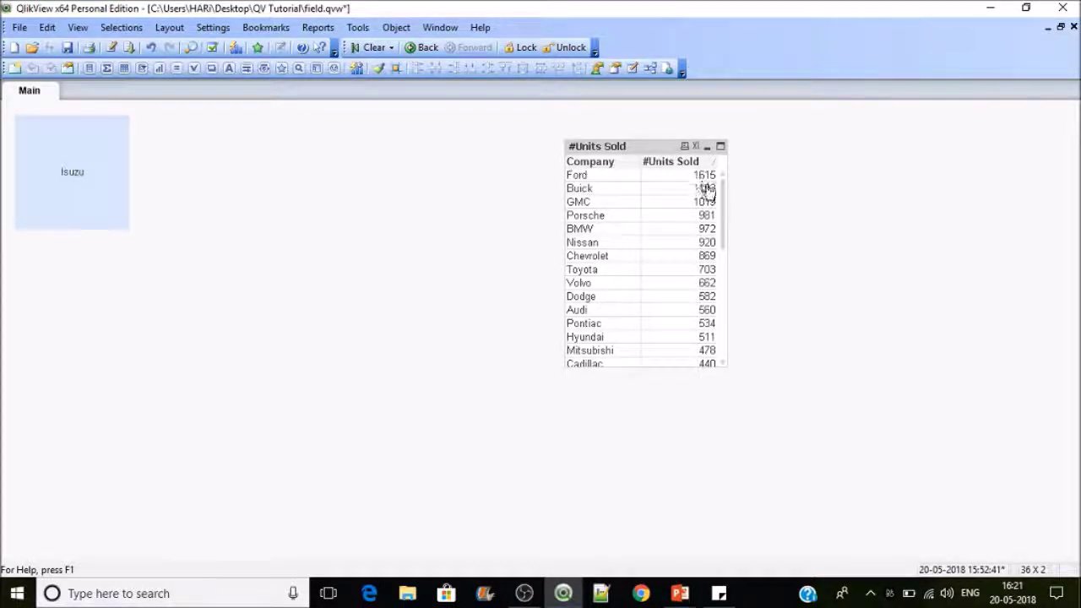
# - Scroll the #Units Sold table to the bottom and back, then bring up the Isuzu text object's menu
pyautogui.moveTo(723, 209); pyautogui.dragTo(714, 330)
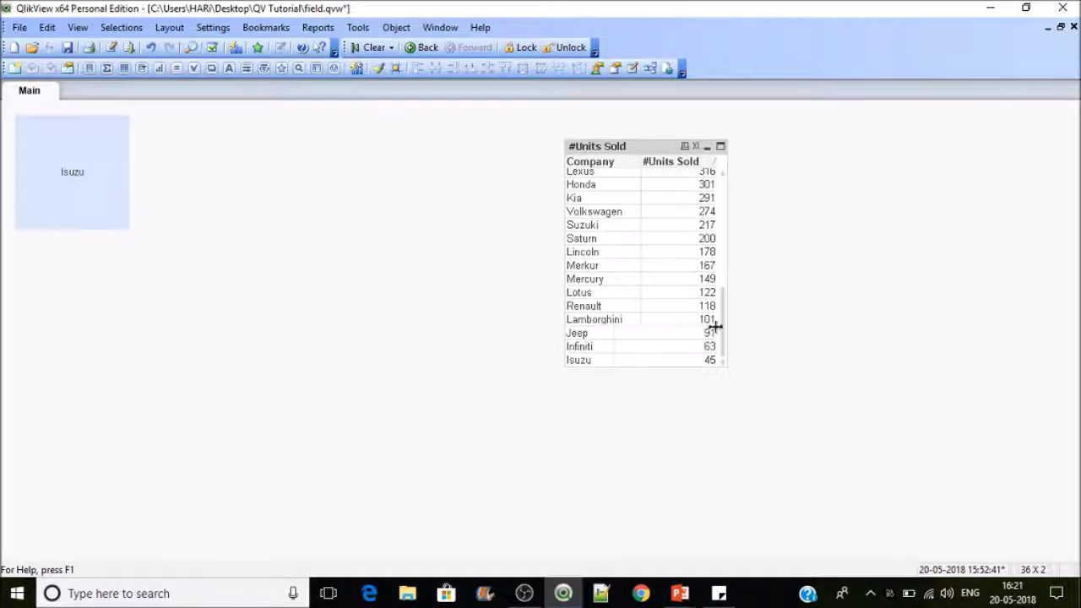
pyautogui.moveTo(721, 330); pyautogui.dragTo(717, 169)
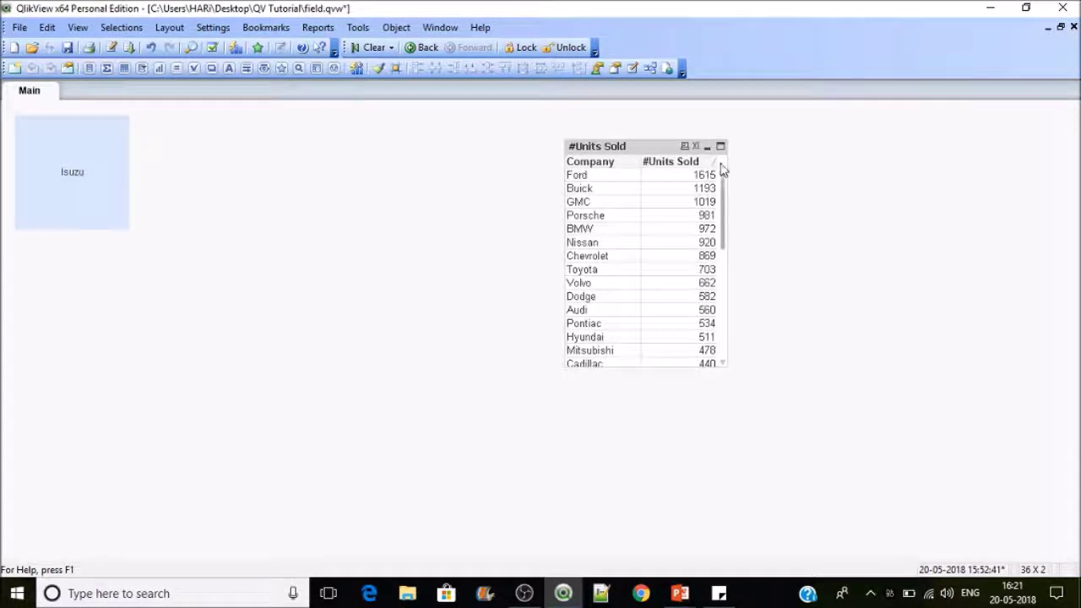
pyautogui.rightClick(71, 185)
# - Insert a minus sign before Aggr in the text object's expression so it shows Ford
pyautogui.click(119, 192)
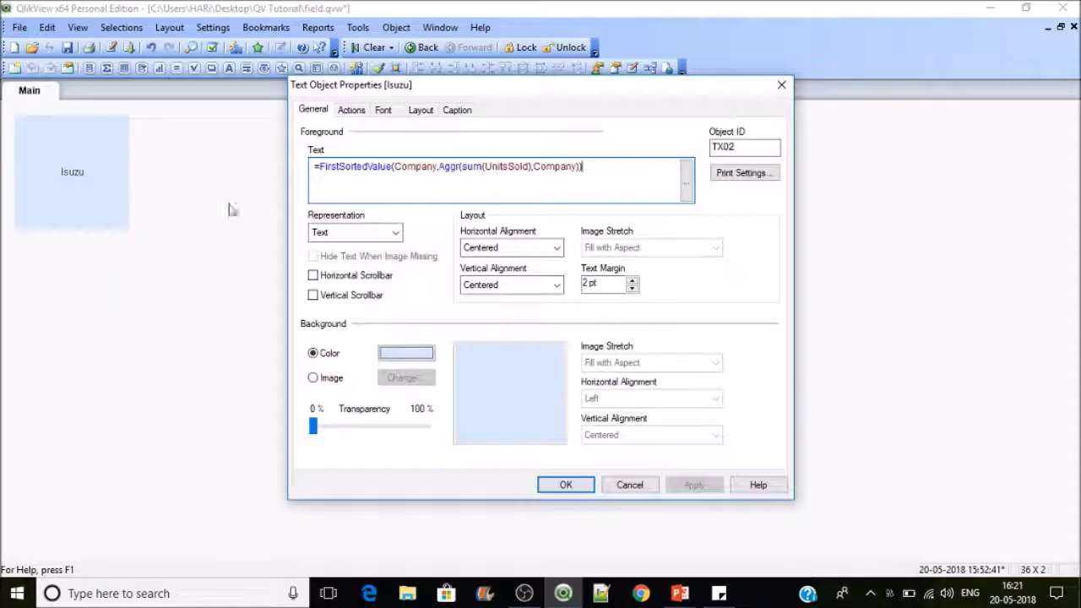
pyautogui.doubleClick(449, 167)
pyautogui.click(441, 167)
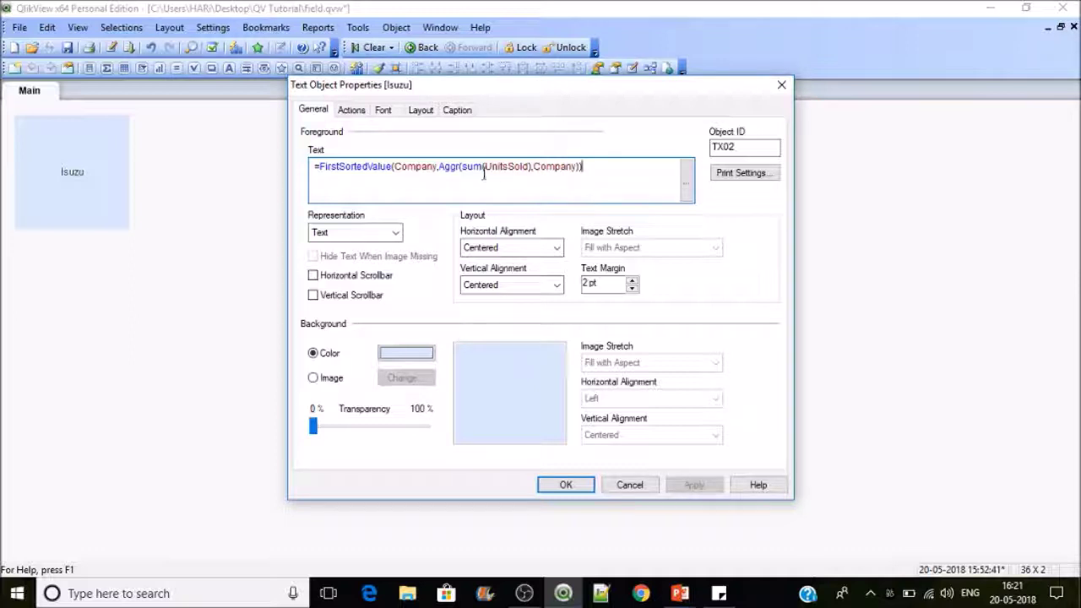
pyautogui.click(439, 166)
pyautogui.write('-')
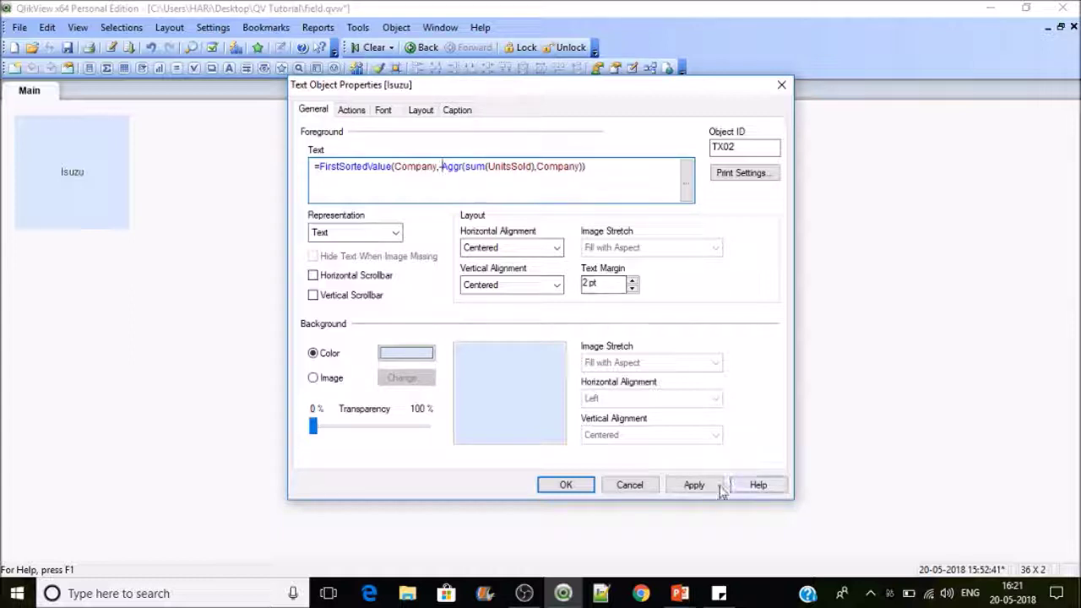
pyautogui.click(693, 485)
pyautogui.click(574, 494)
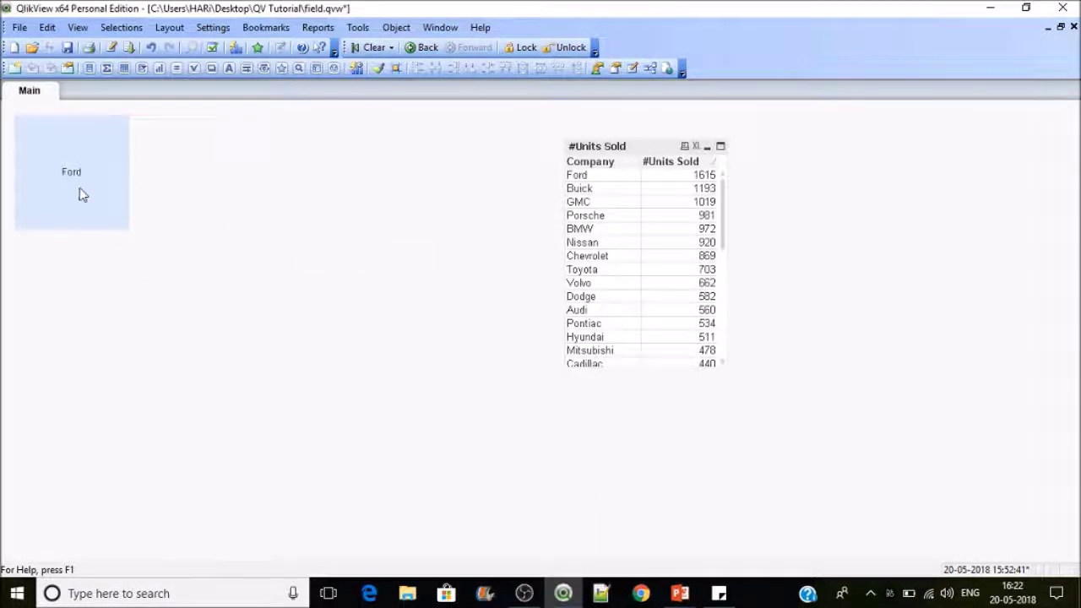
# - Reopen and close the Ford object's properties, then shorten it and move it toward the table
pyautogui.rightClick(81, 194)
pyautogui.click(92, 196)
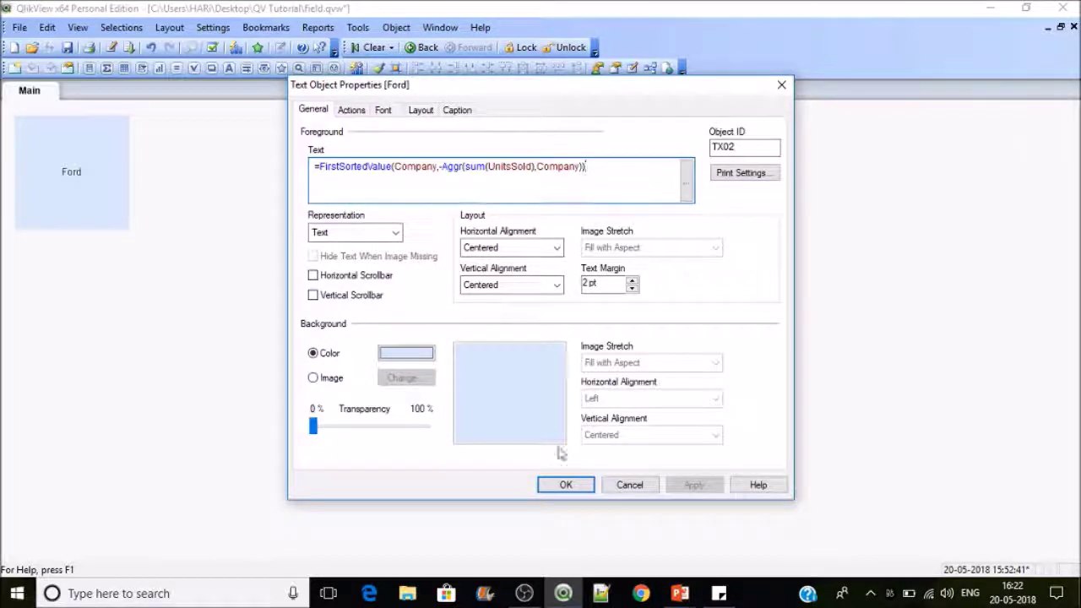
pyautogui.click(565, 485)
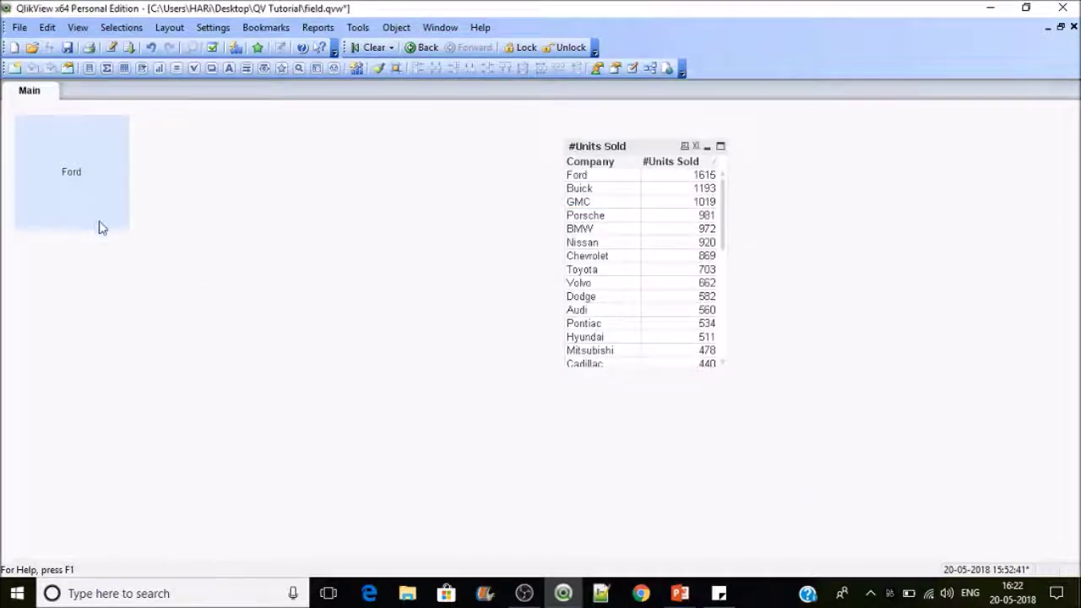
pyautogui.moveTo(99, 228); pyautogui.dragTo(260, 218)
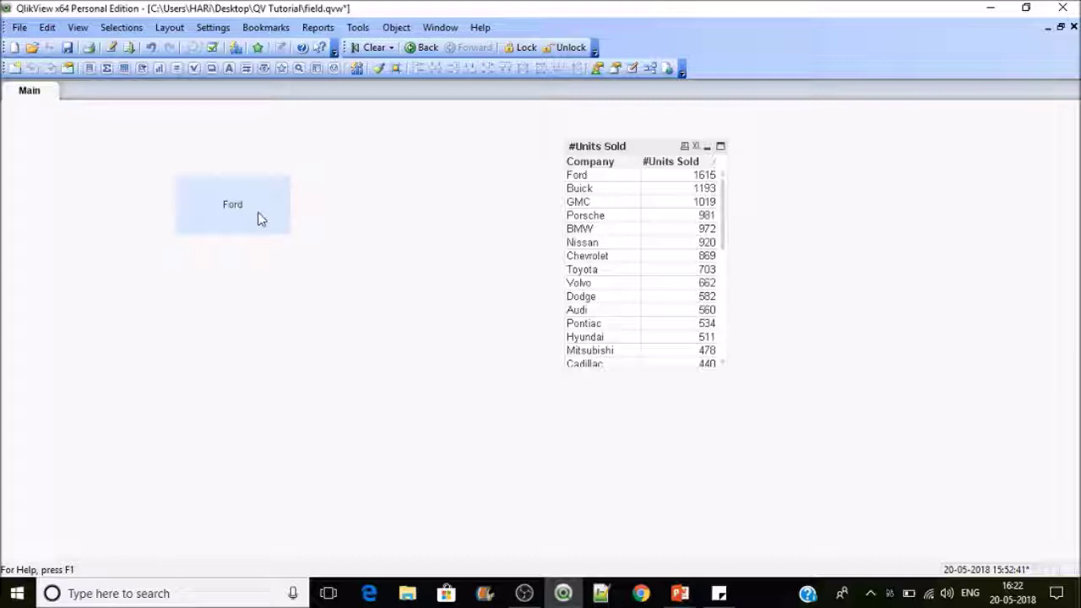